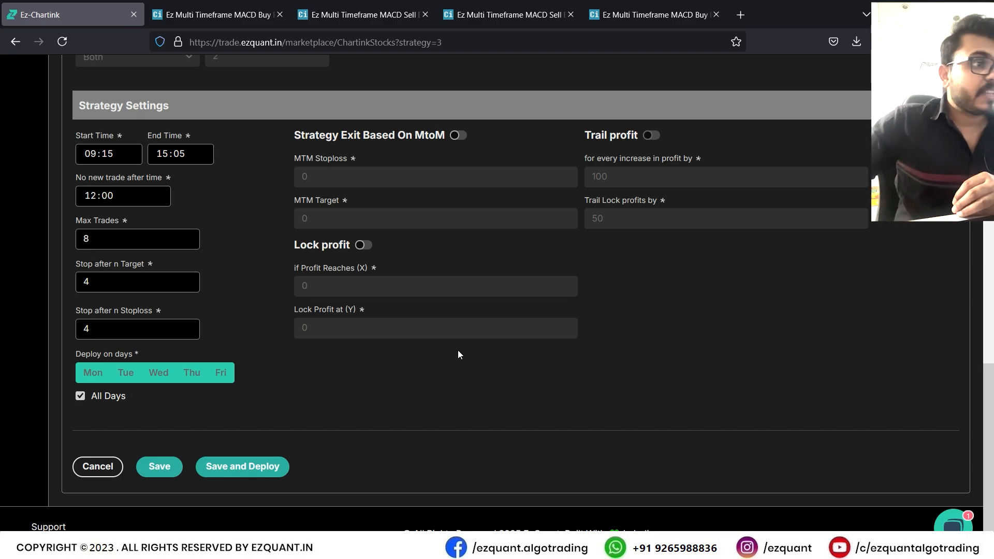
Step: Enable the MtoM-based strategy exit with an MTM stoploss of 2000 and an MTM target of 5000
click(457, 136)
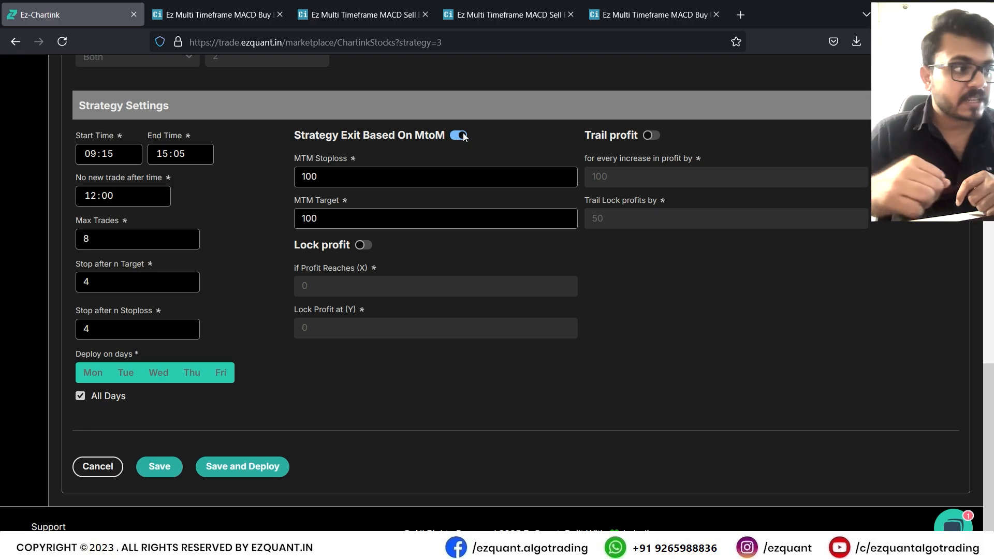
double_click(404, 173)
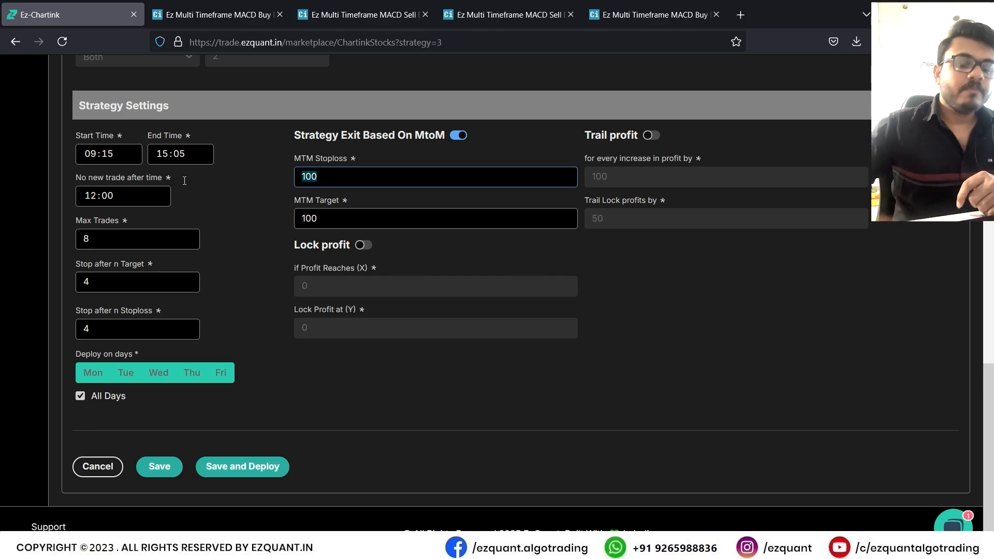
text(2000)
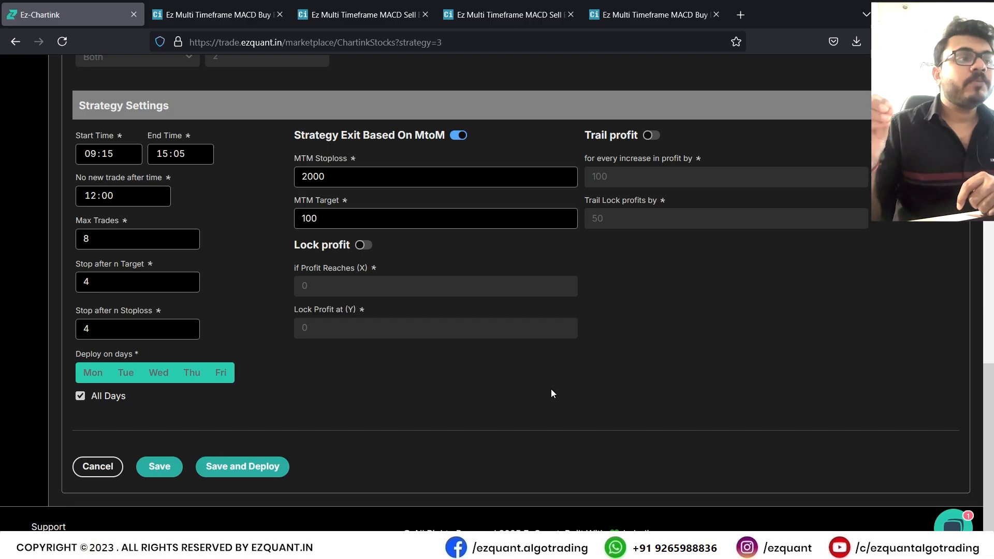
click(358, 179)
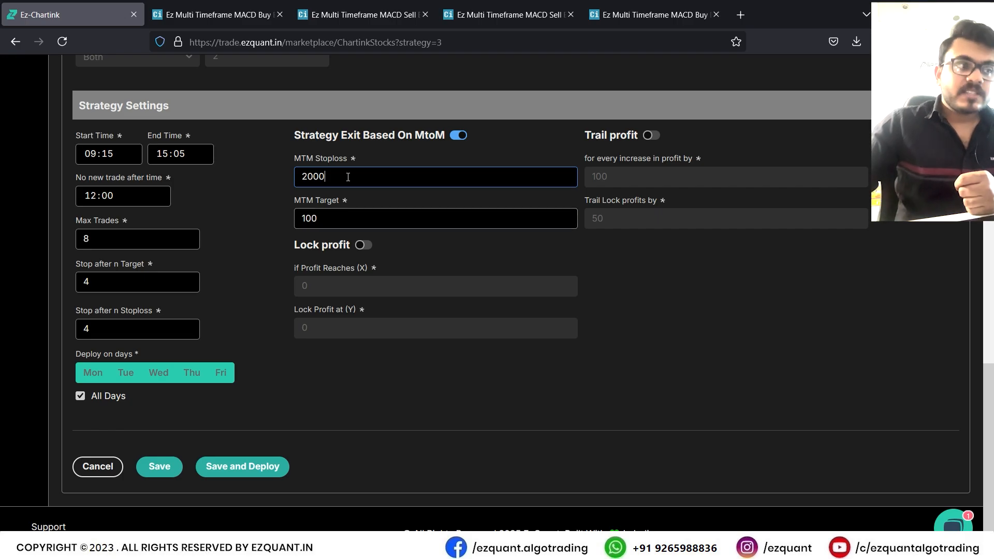
click(333, 220)
key(ctrl+a)
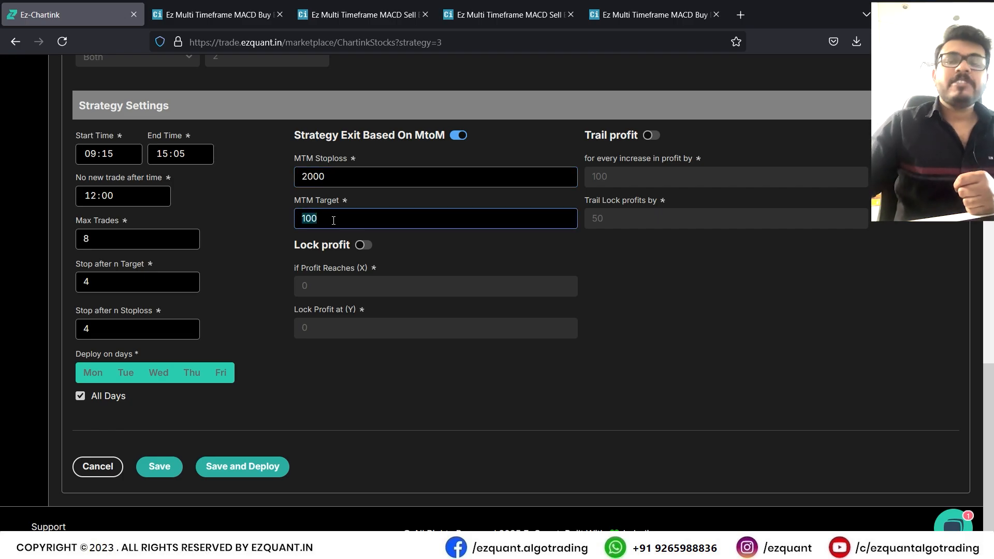
text(5000)
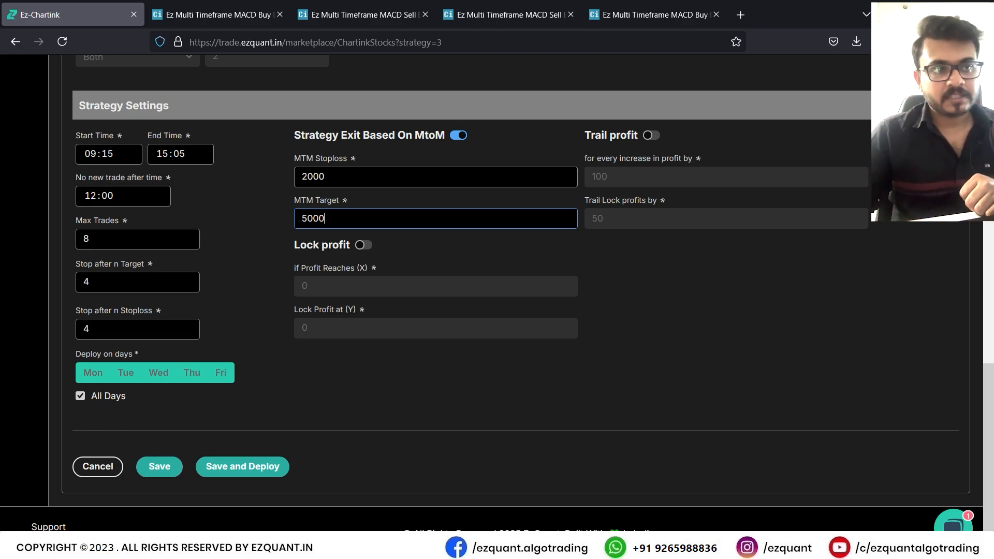
Step: Enable Lock profit so that when profit reaches 1000, it is locked at 500
click(363, 244)
click(307, 287)
text(000)
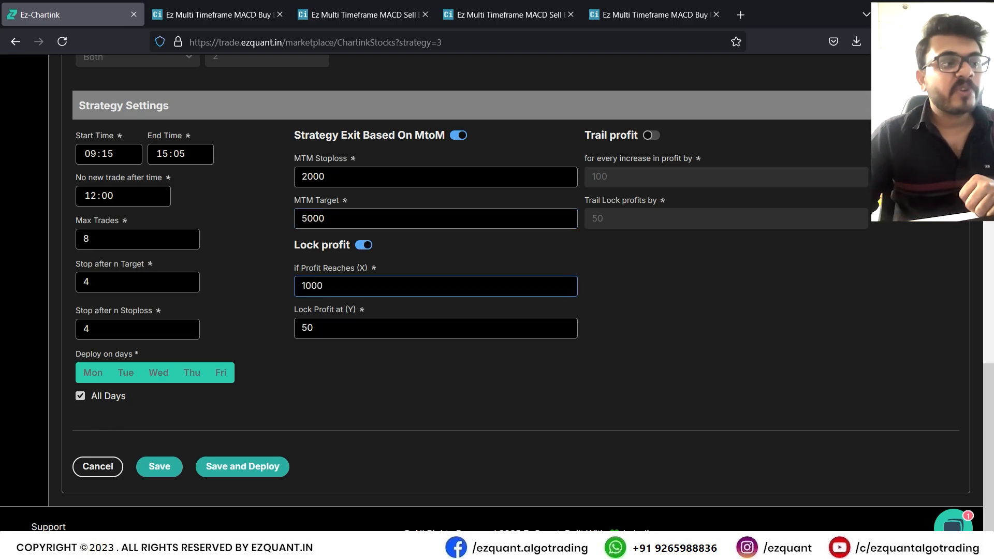
click(343, 334)
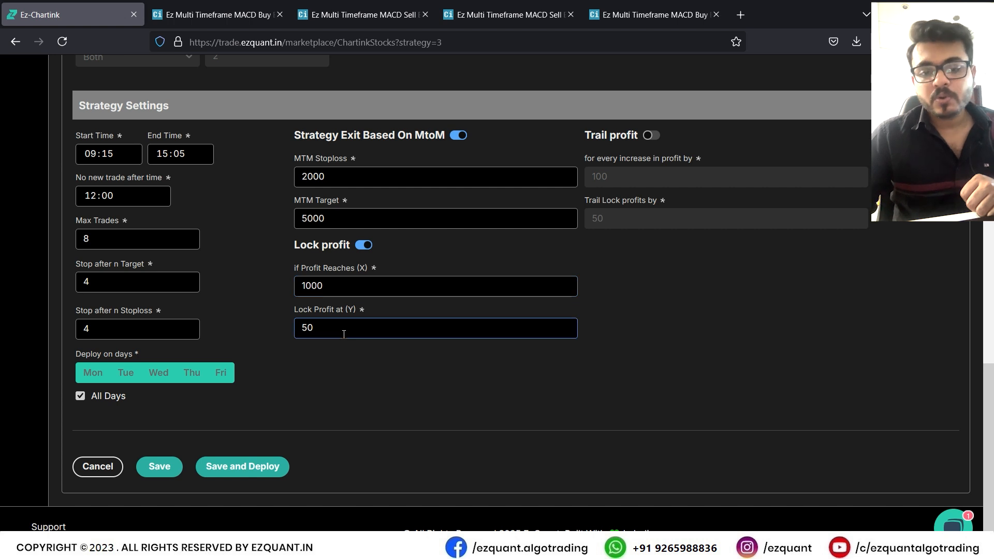
text(0)
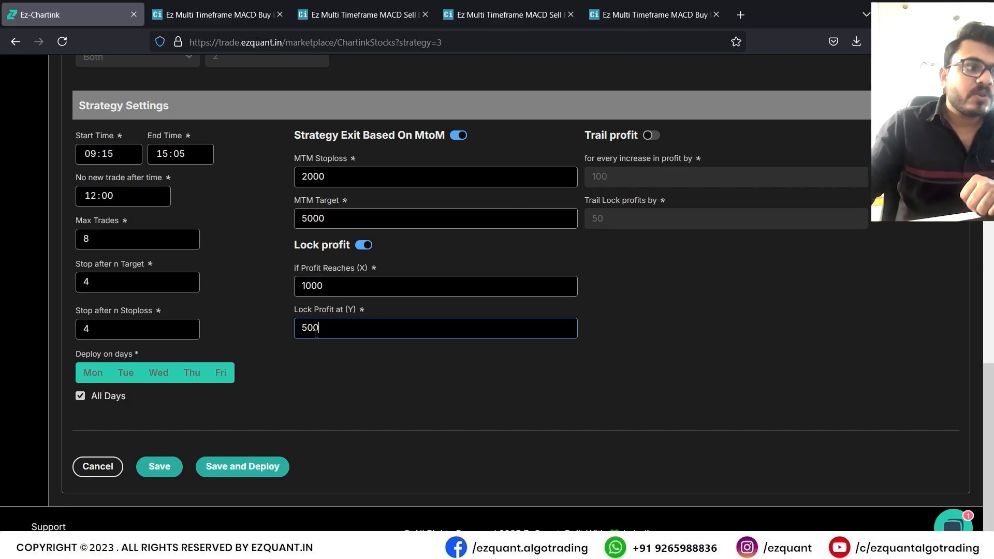
Step: Turn on Trail profit in the strategy settings
click(651, 136)
click(620, 173)
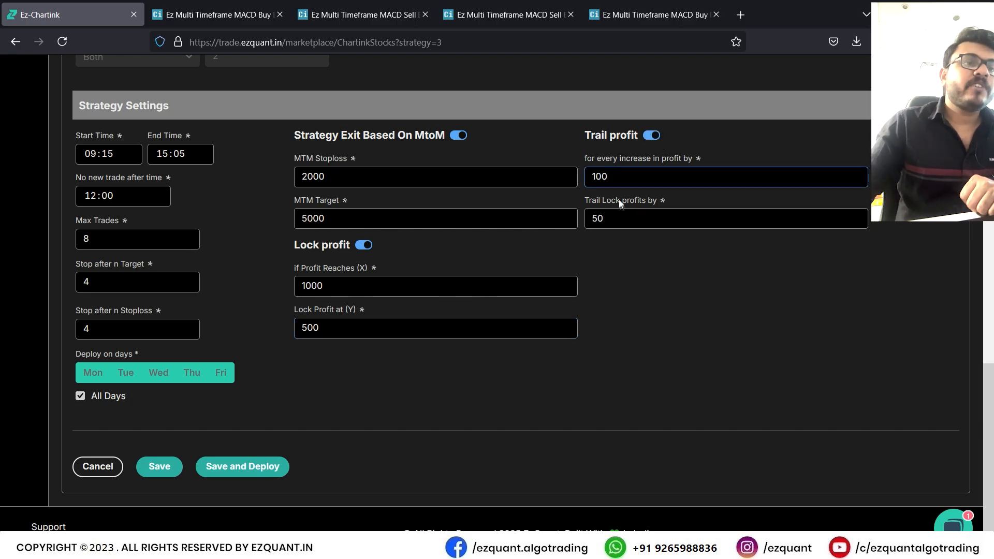
click(615, 219)
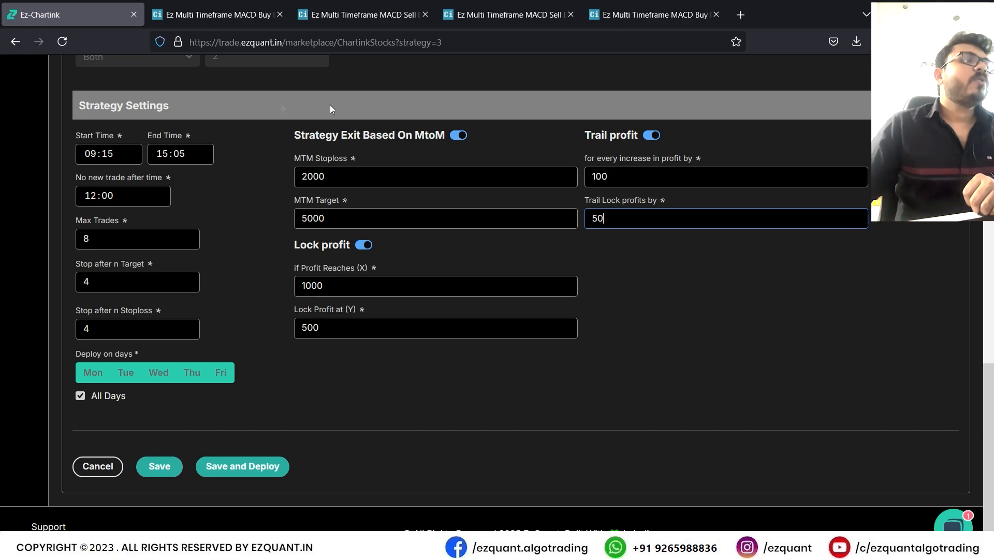
Step: Set the strategy's start time to 09:30 and its end time to 14:30
scroll(103, 228, up, 2)
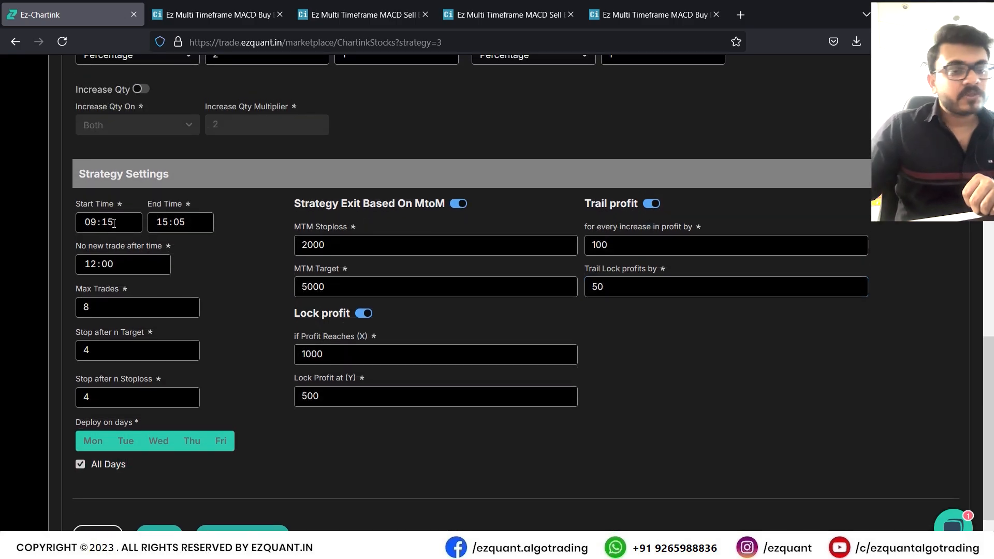
click(114, 223)
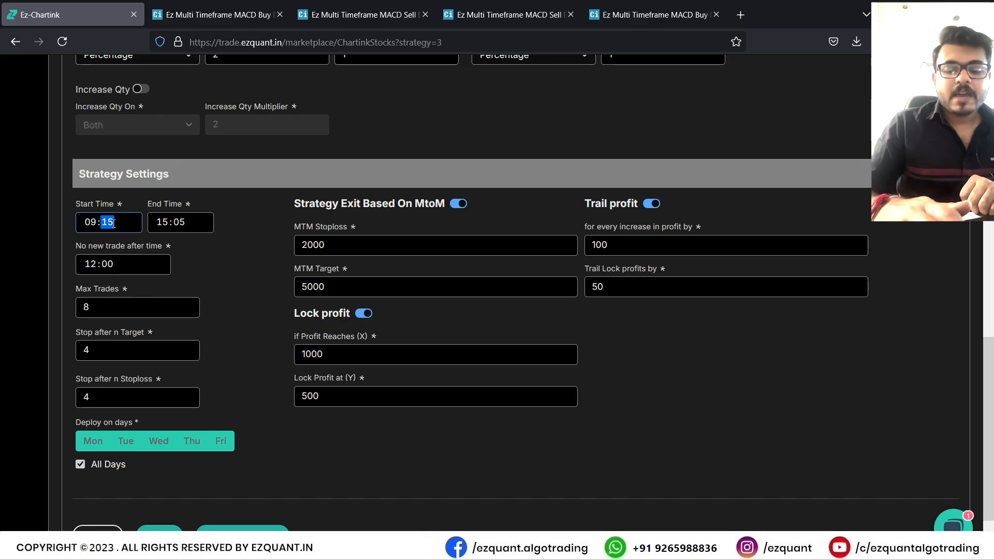
text(30)
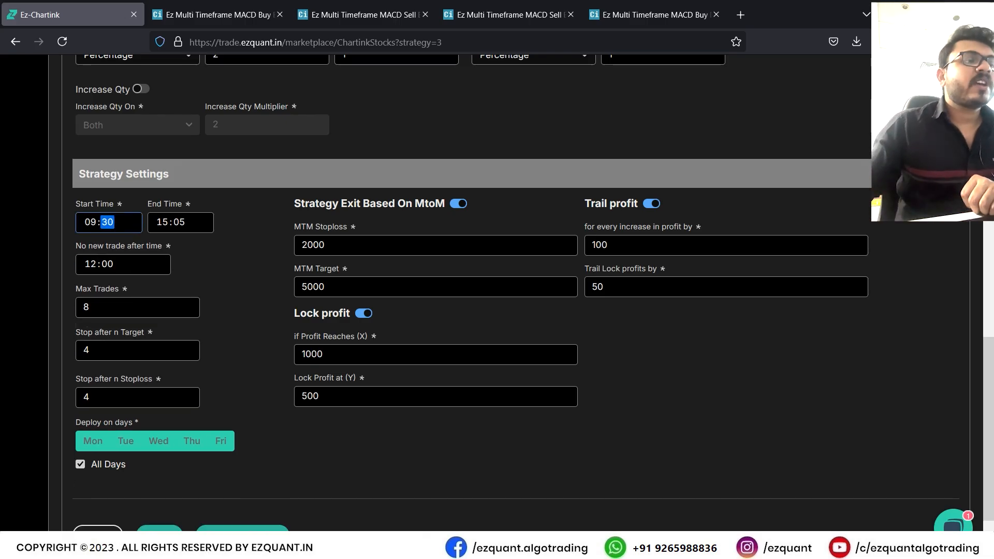
click(185, 254)
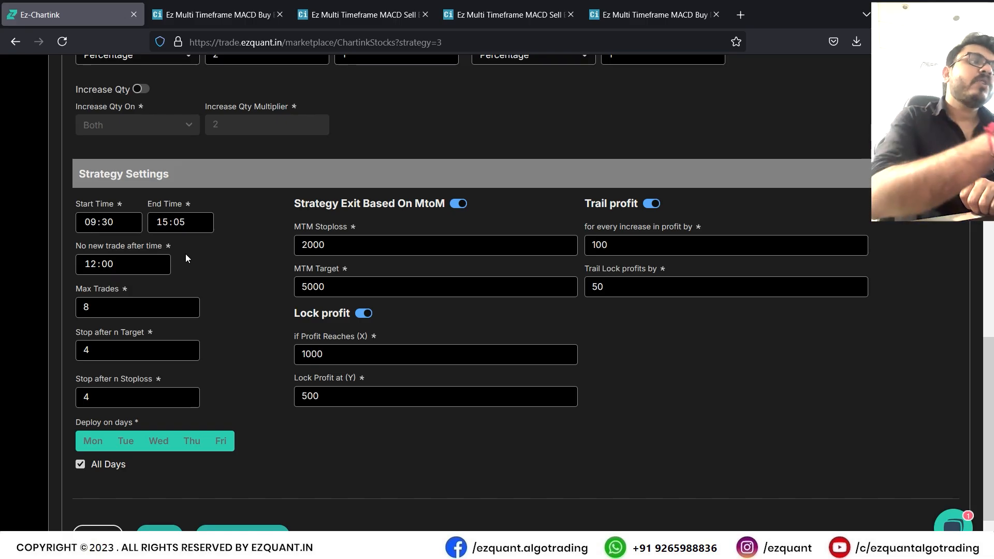
click(86, 222)
click(122, 235)
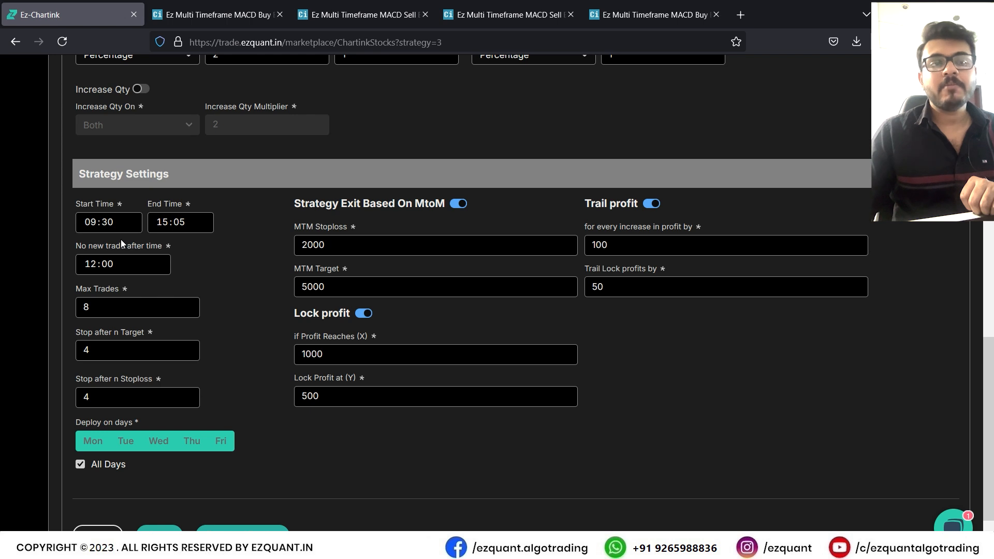
click(162, 222)
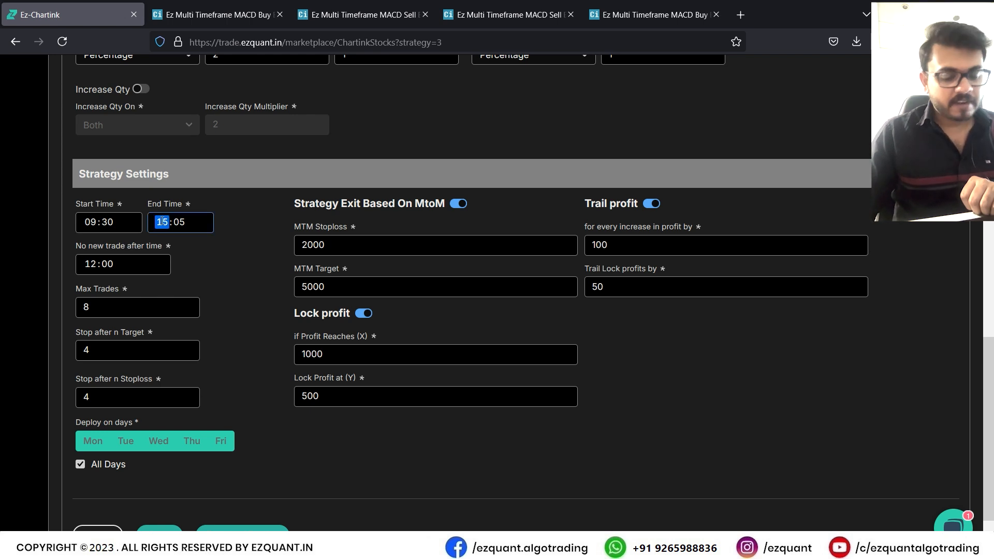
text(14:)
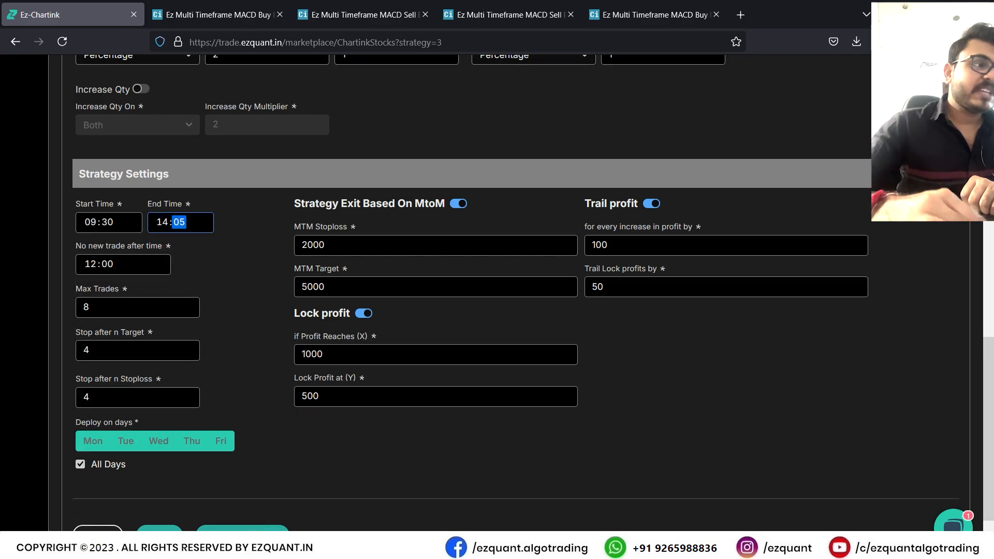
text(30)
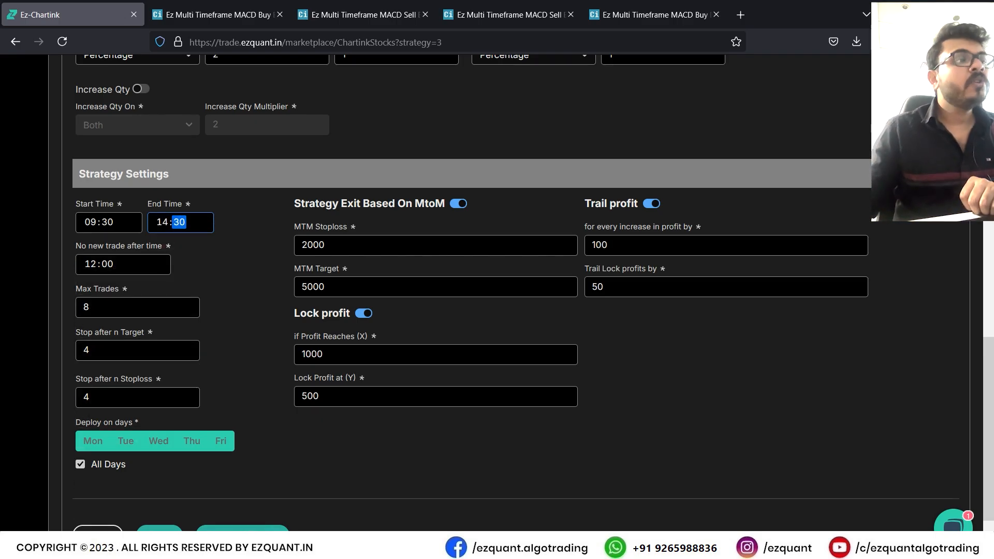
key(shift+Tab)
key(shift+Tab)
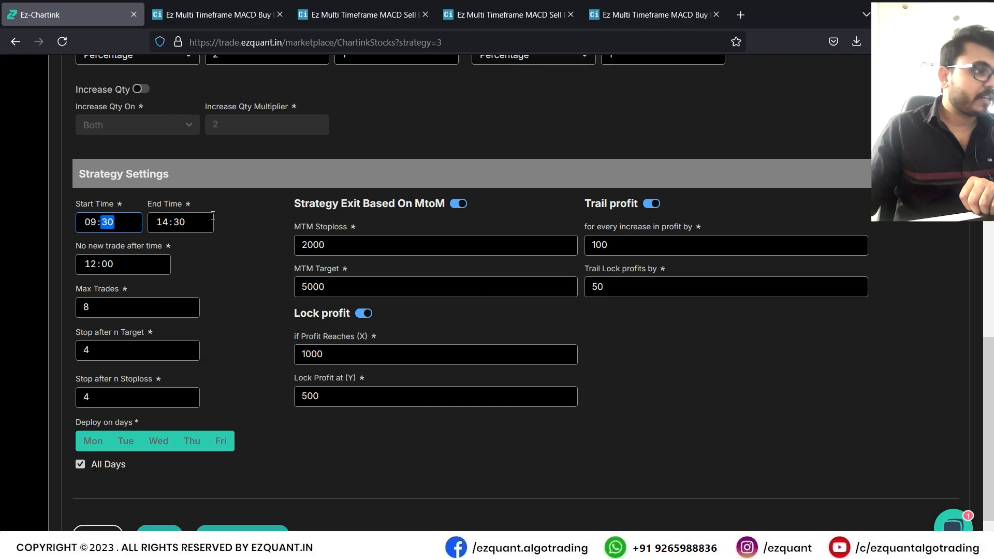
Step: Set the cut-off time for new trades to 14:30
click(157, 268)
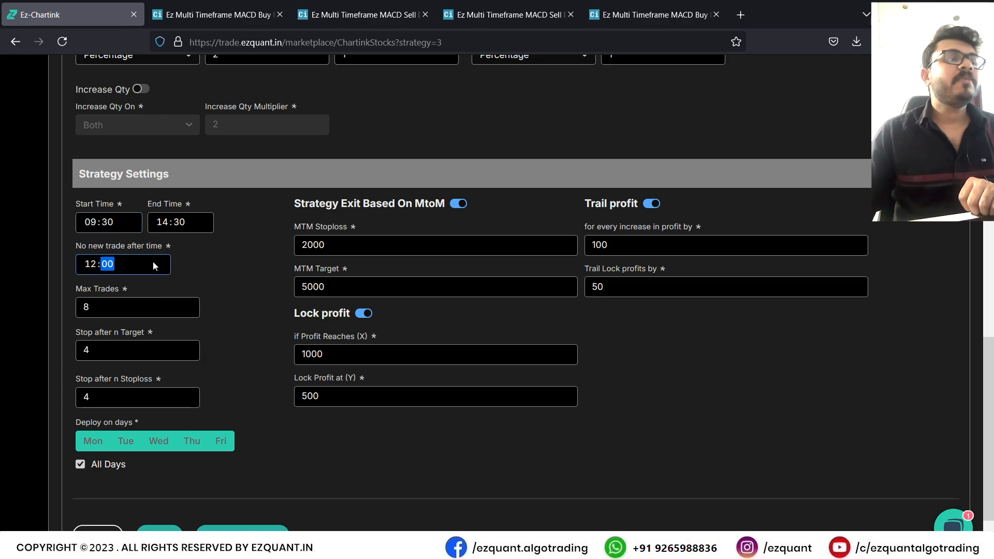
click(90, 265)
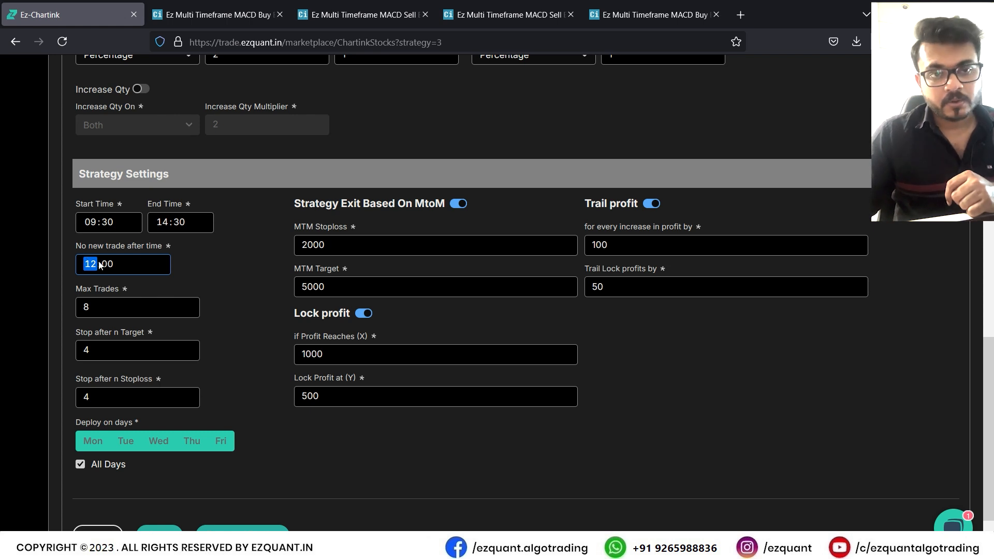
text(14:)
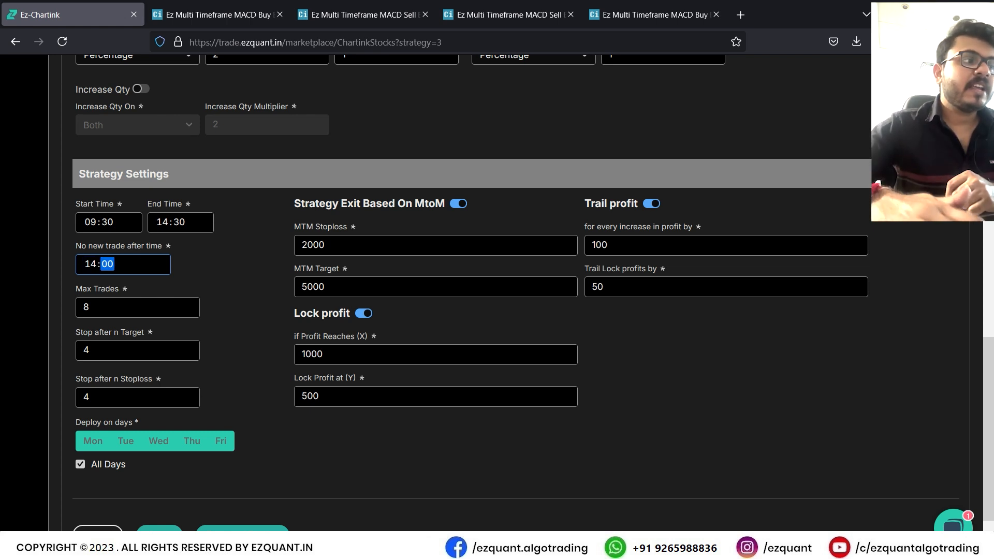
text(30)
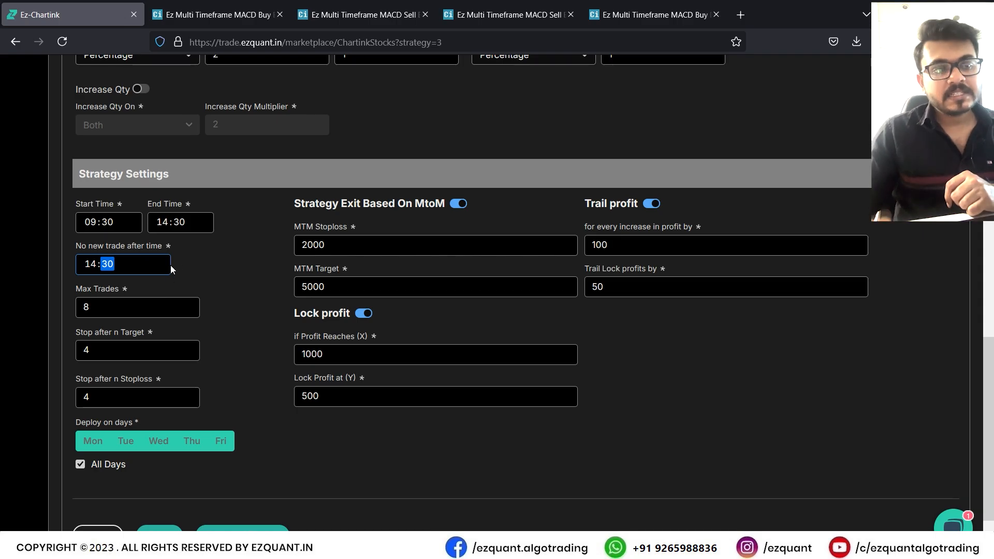
Step: Set the maximum number of trades to 10 and stop the strategy after 2 targets
double_click(151, 305)
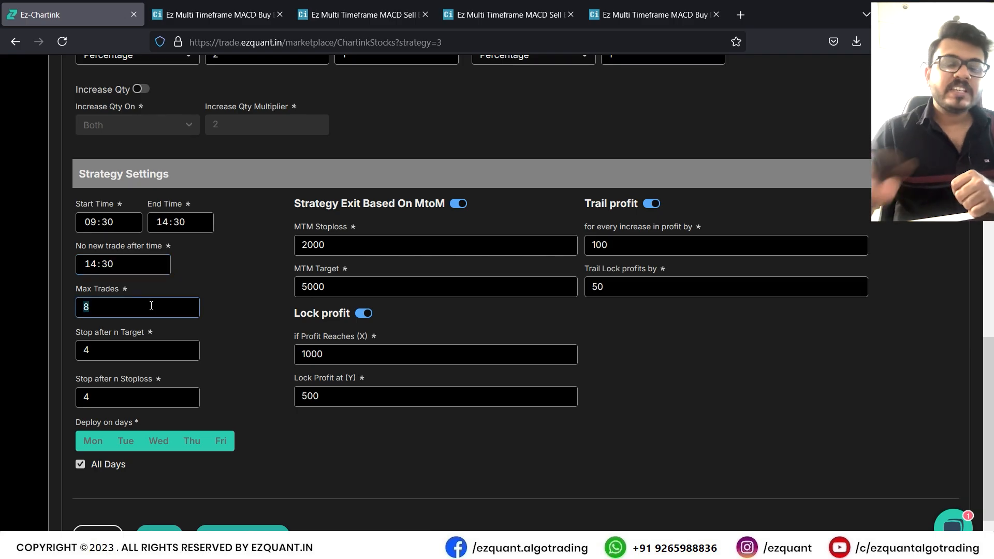
text(10)
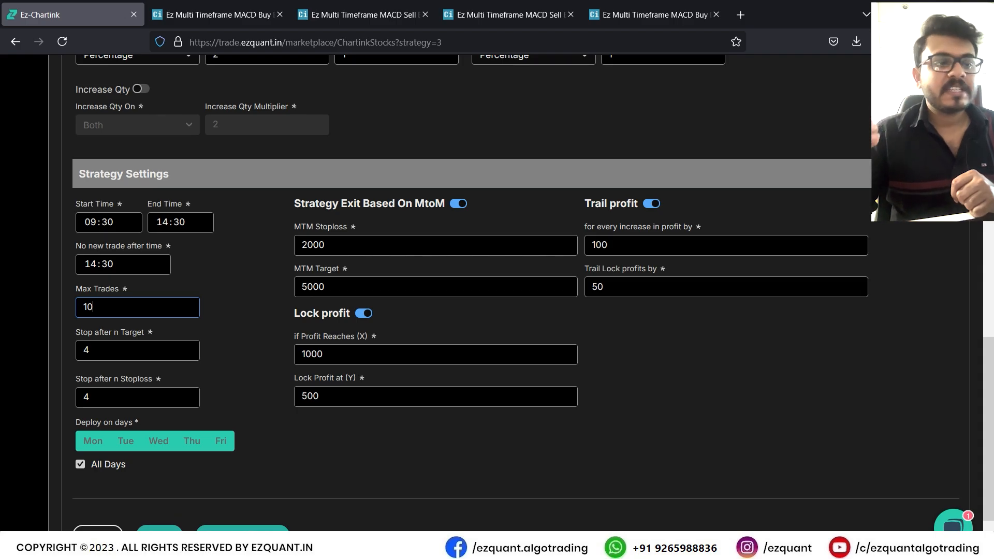
double_click(94, 357)
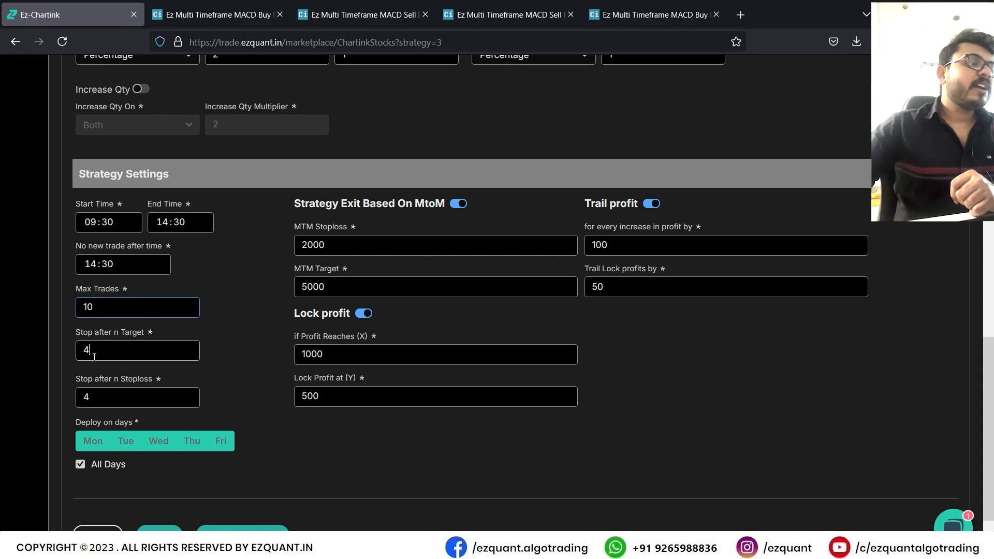
text(2)
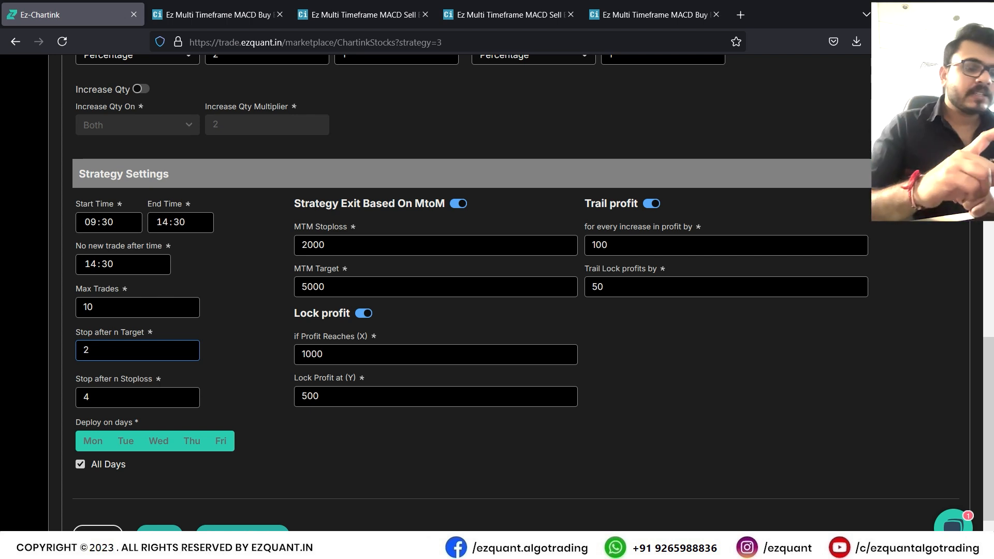
click(114, 395)
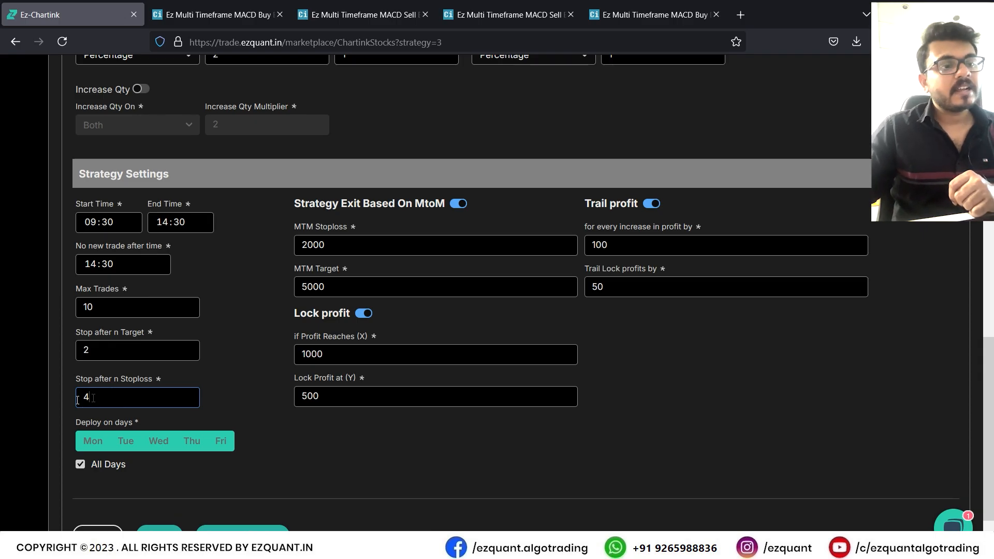
click(254, 409)
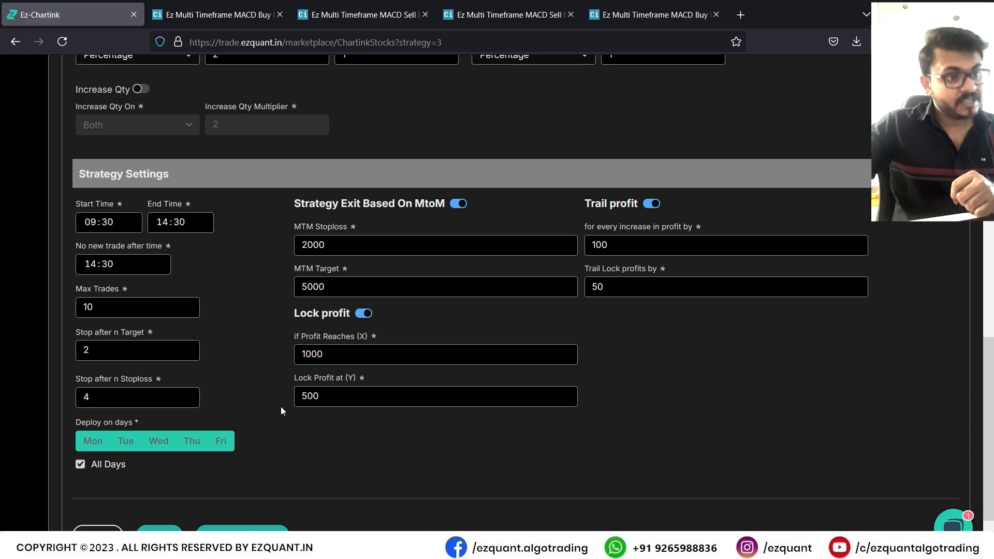
click(953, 525)
click(952, 527)
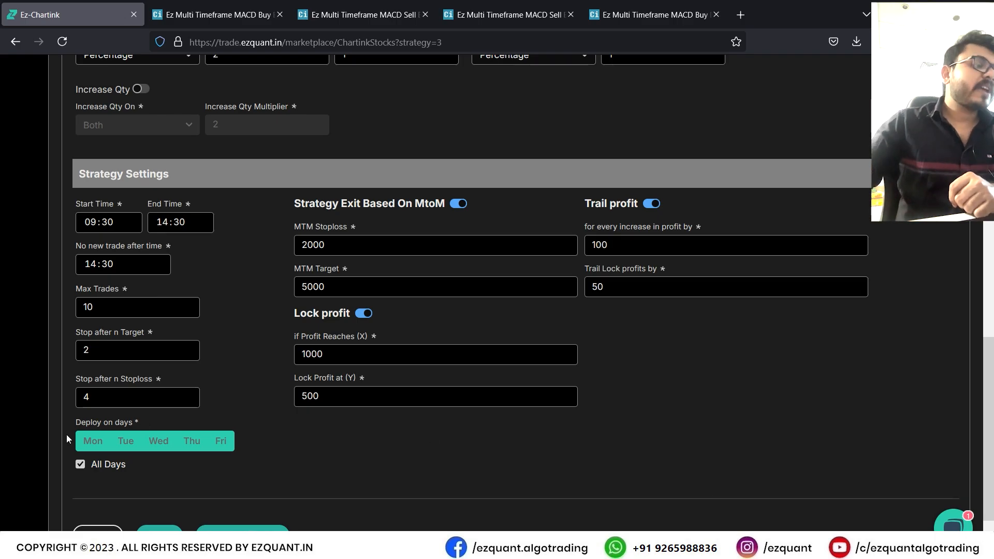
Step: Try limiting the deployment days to Thursday only, and switch back to deploying on all days
click(83, 467)
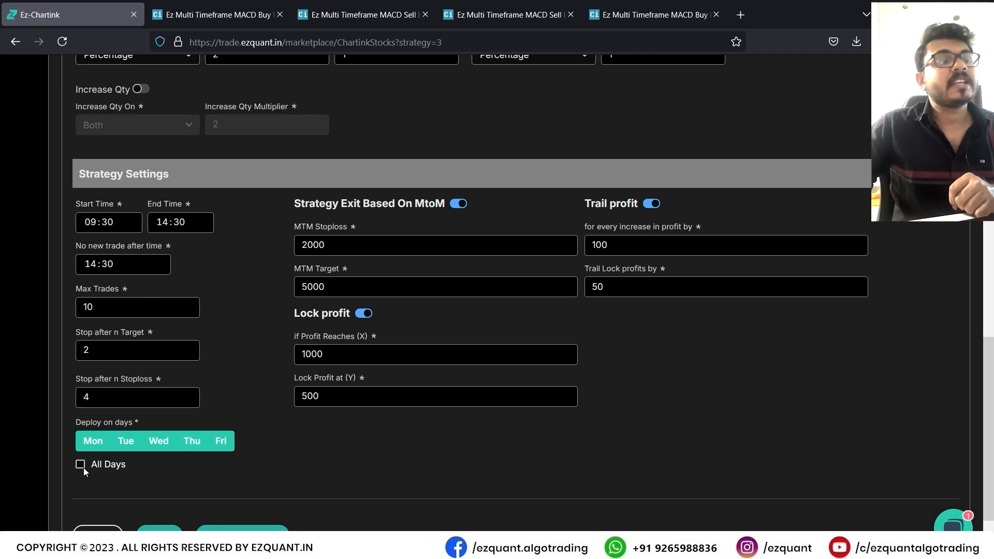
click(91, 444)
click(132, 441)
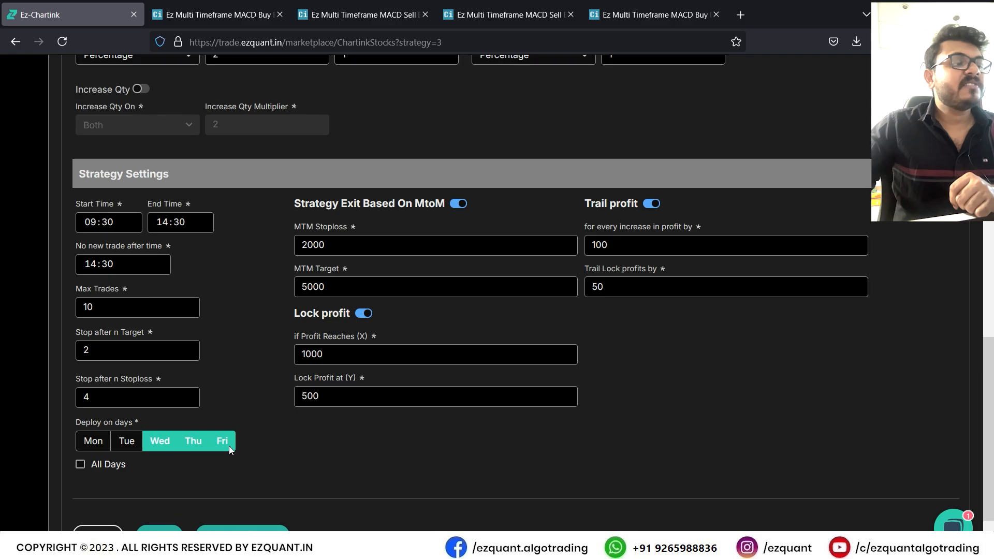
click(162, 443)
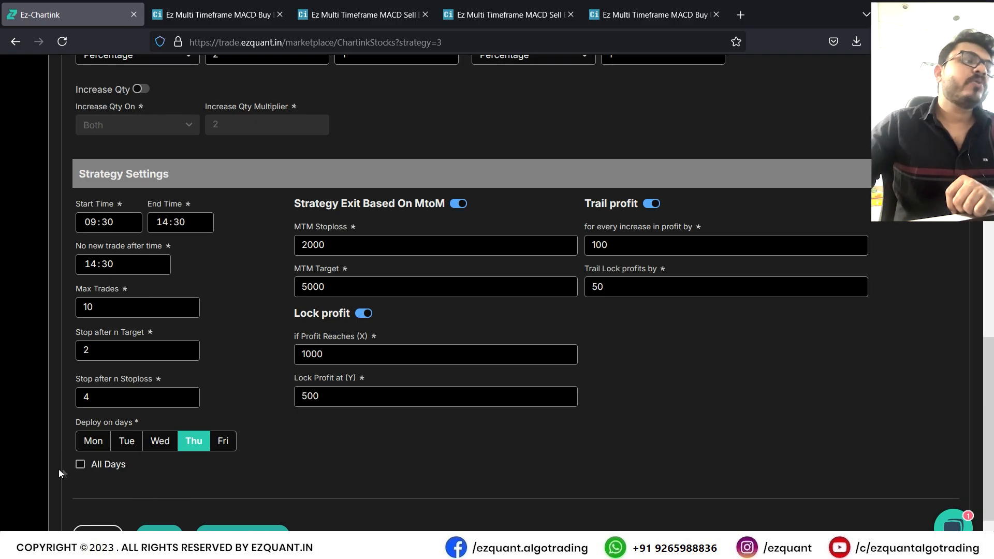
click(80, 464)
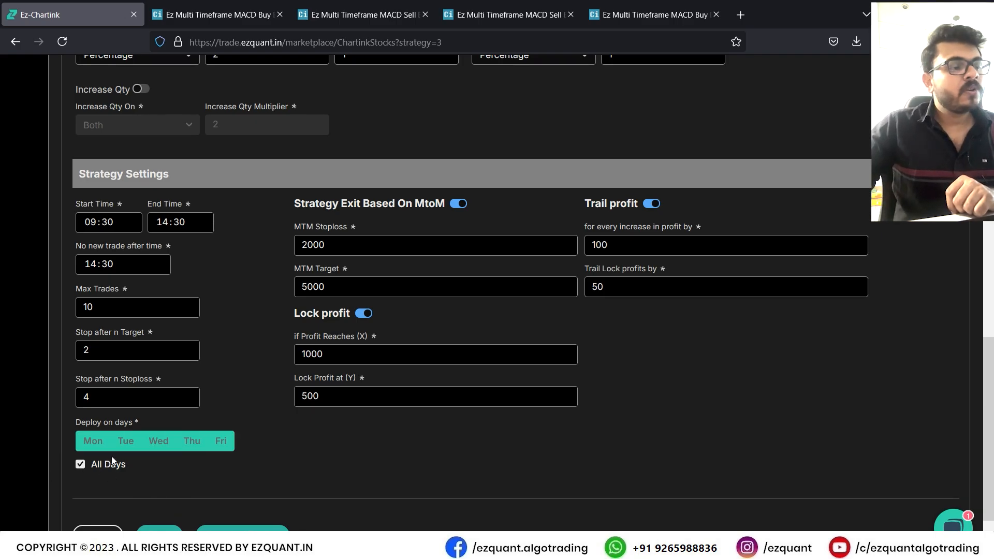
Step: Save the strategy under the name "MACD Multi Timeframe Algo"
scroll(112, 455, down, 2)
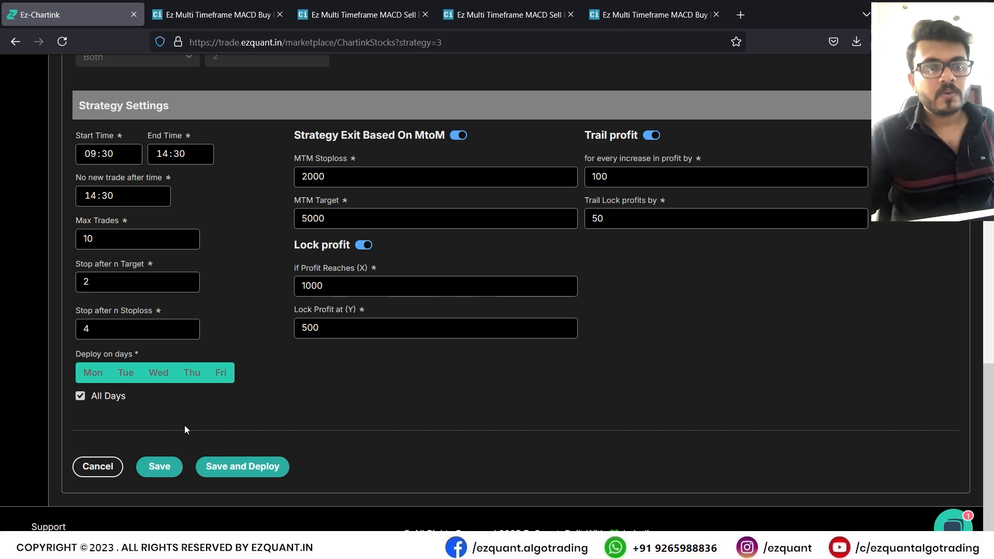
click(159, 464)
drag(385, 315, 288, 307)
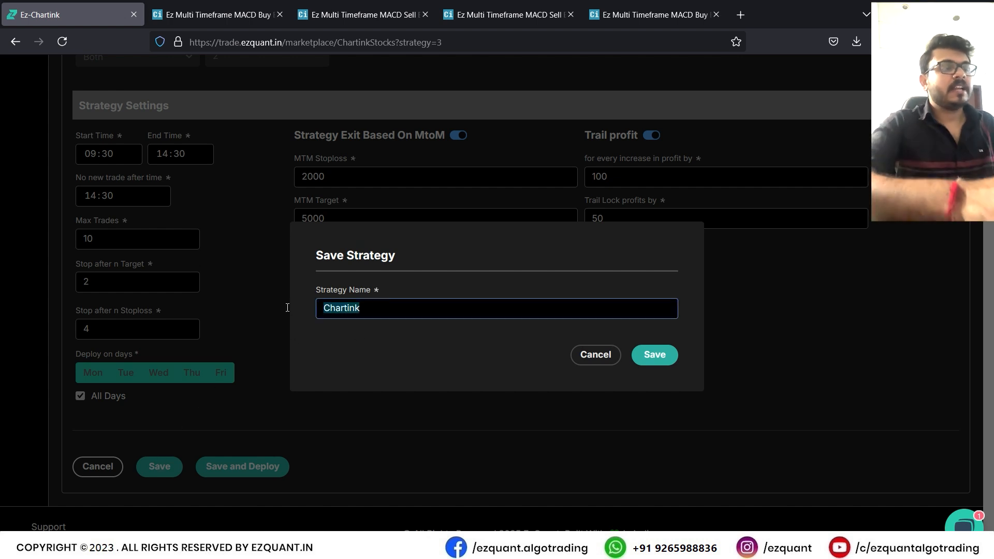
text(MAC)
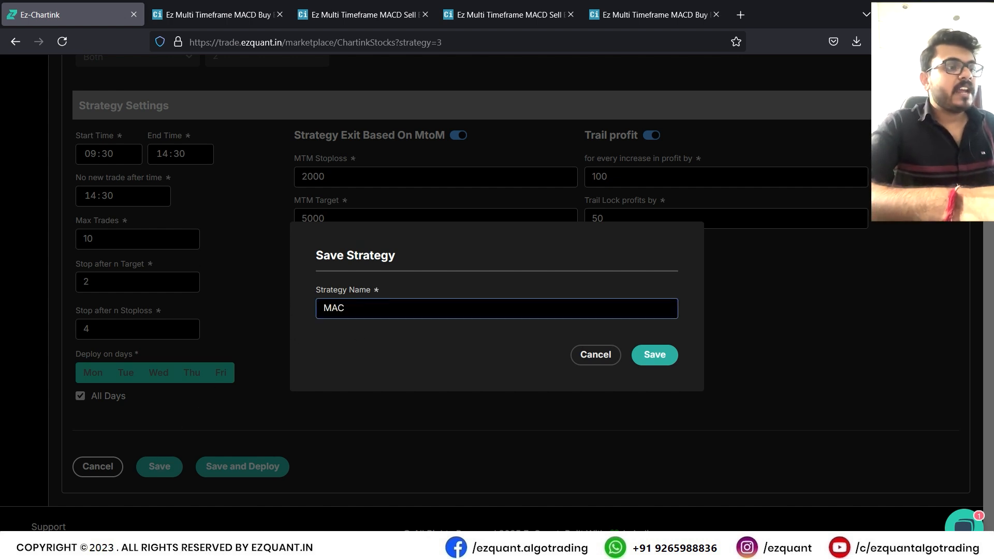
text(D Mu)
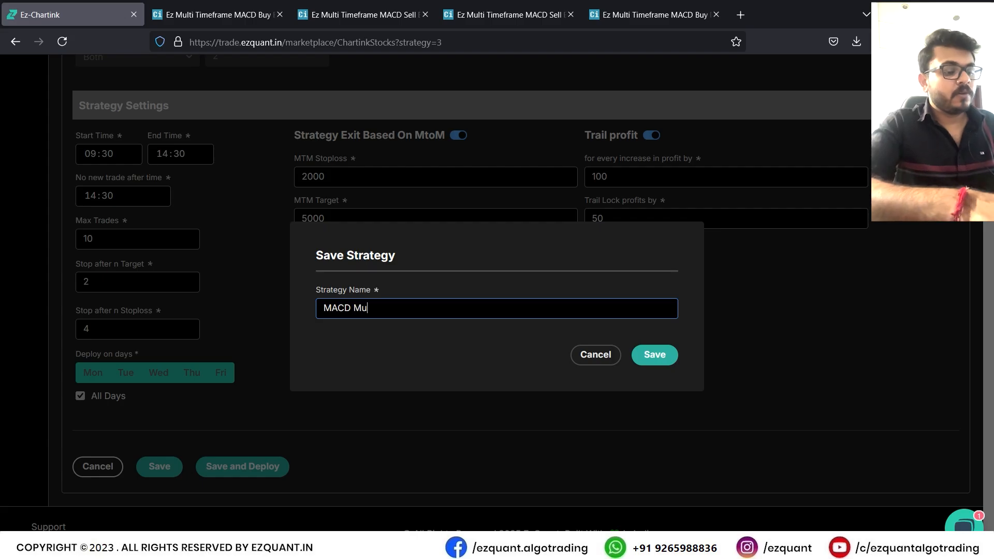
text(lti Tim)
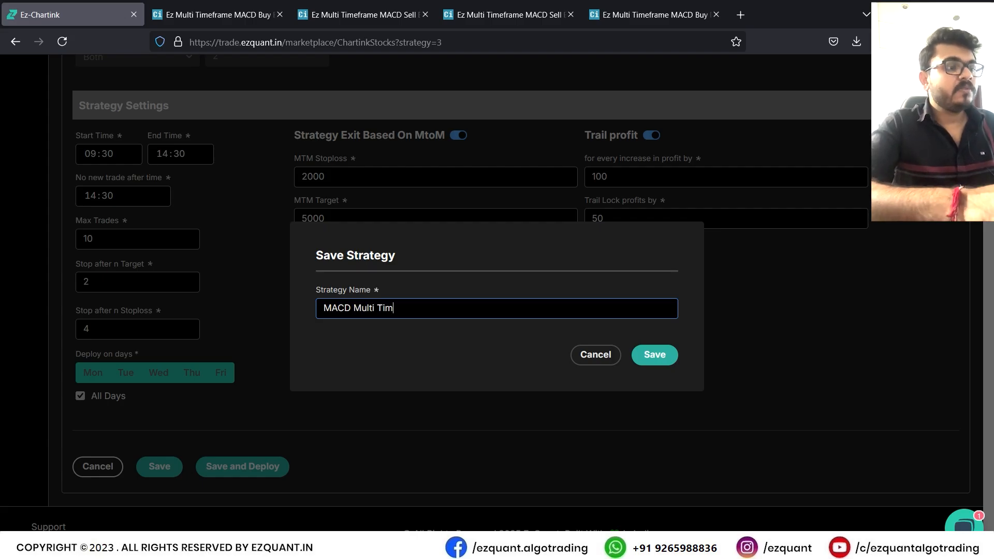
text(eframe ALgo)
key(BackSpace)
key(BackSpace)
key(BackSpace)
text(lgo)
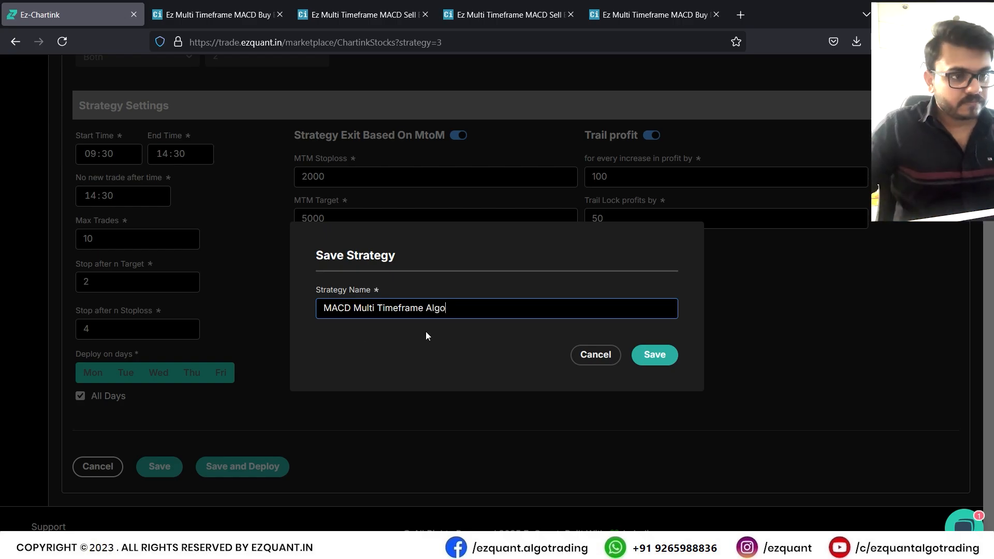
click(657, 356)
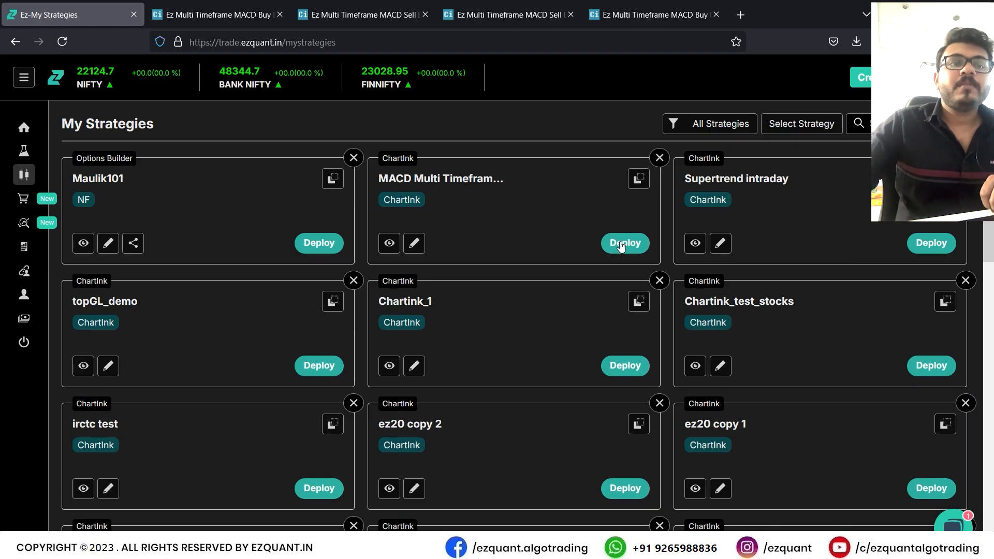
Step: Deploy the saved MACD Multi Timeframe strategy with Live Execution as its execution type on all days
click(621, 244)
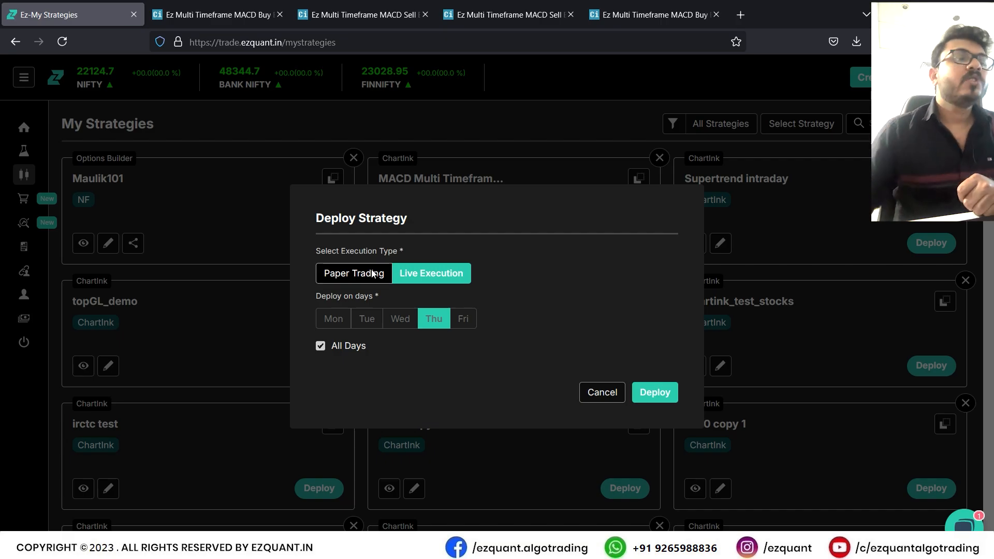
click(373, 275)
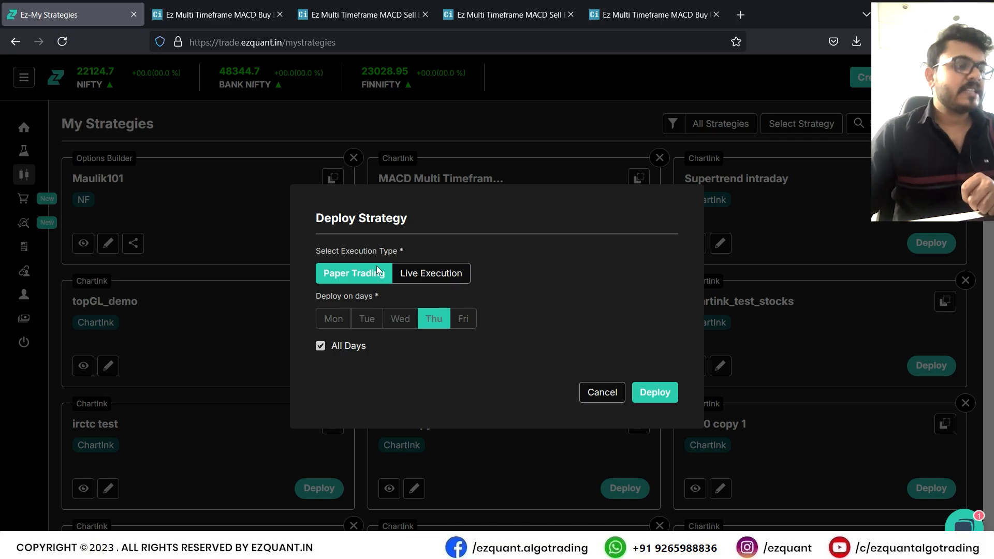
click(426, 273)
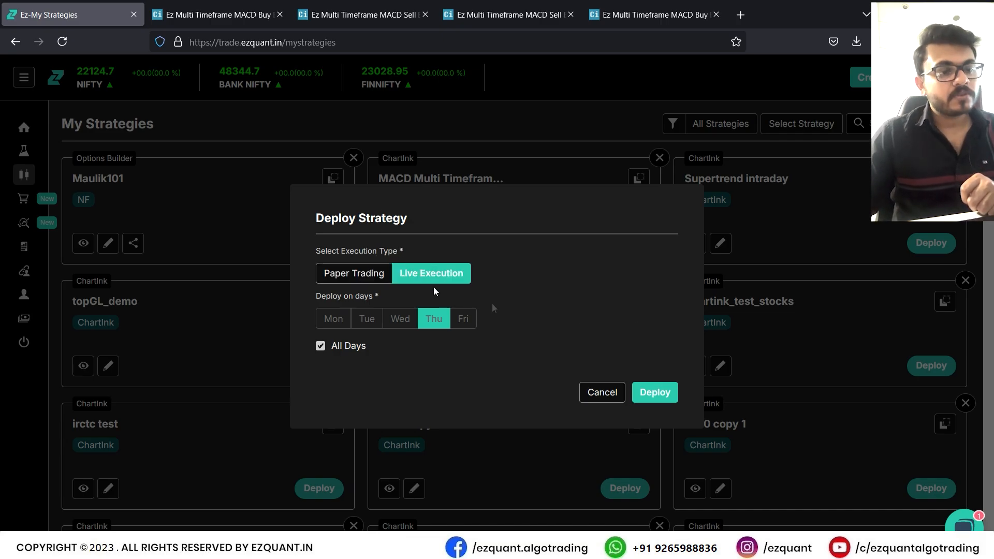
click(673, 393)
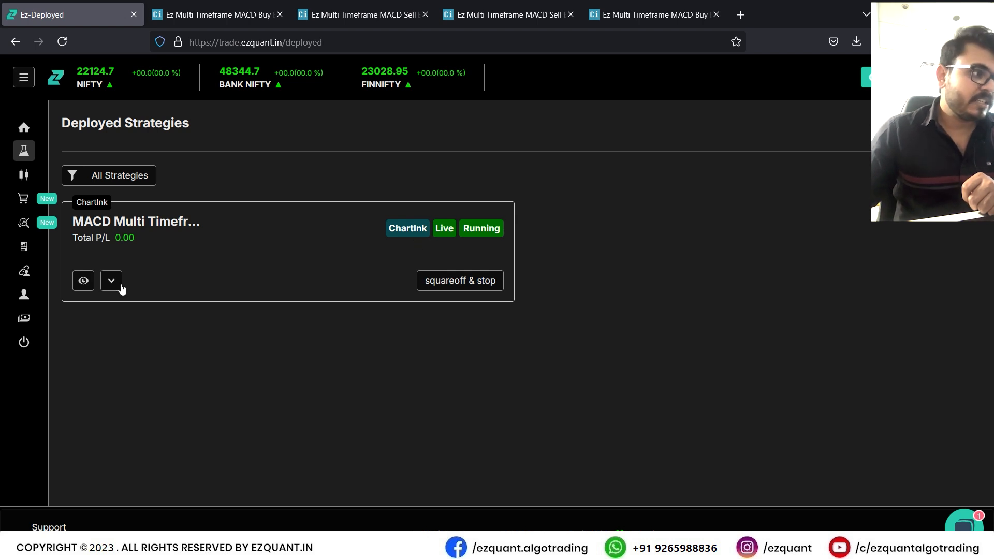
Step: Expand the deployed MACD strategy's position details and executed order logs, and close the support chat
click(119, 284)
click(268, 349)
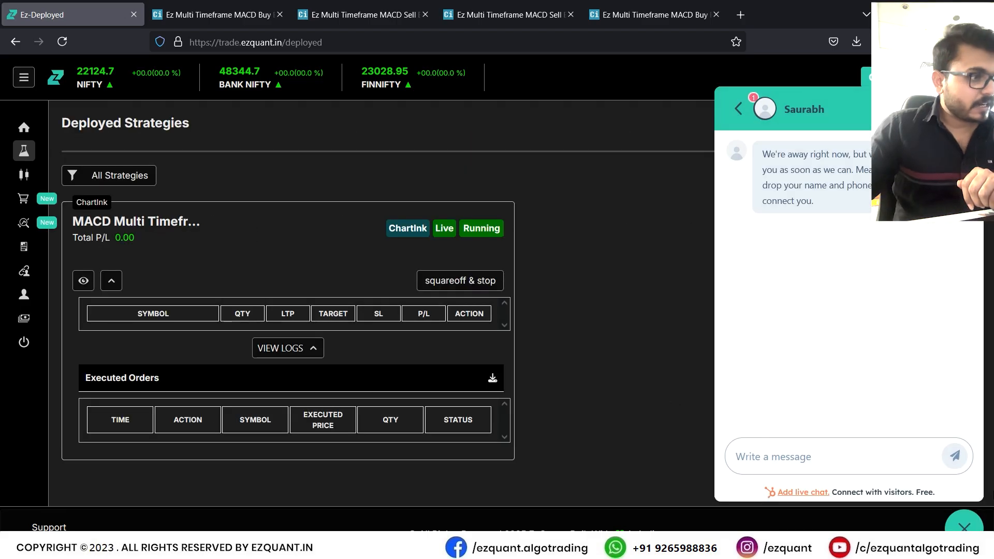
click(964, 527)
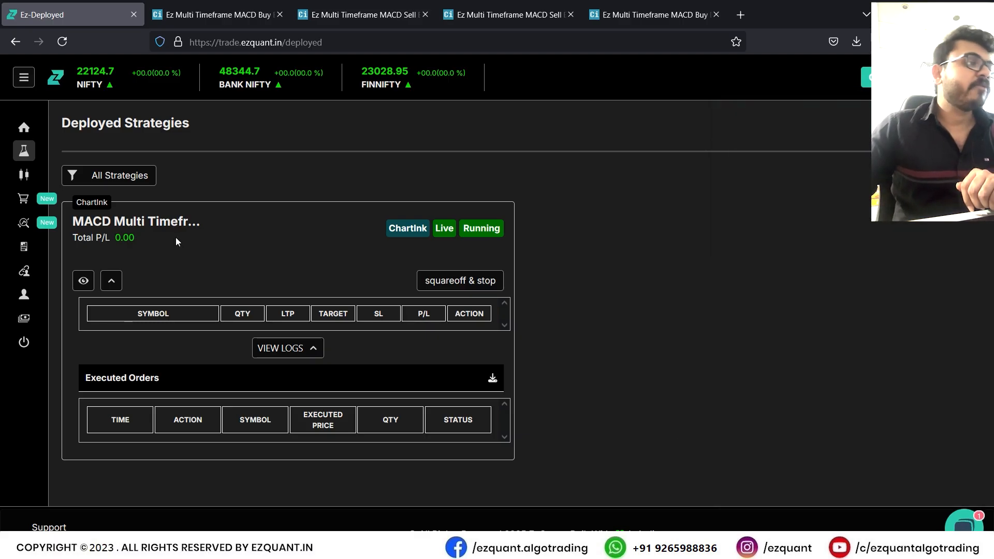
Step: Open the EzQuant free Chartink strategy library and look through its listed screeners down to the last strategy
click(24, 223)
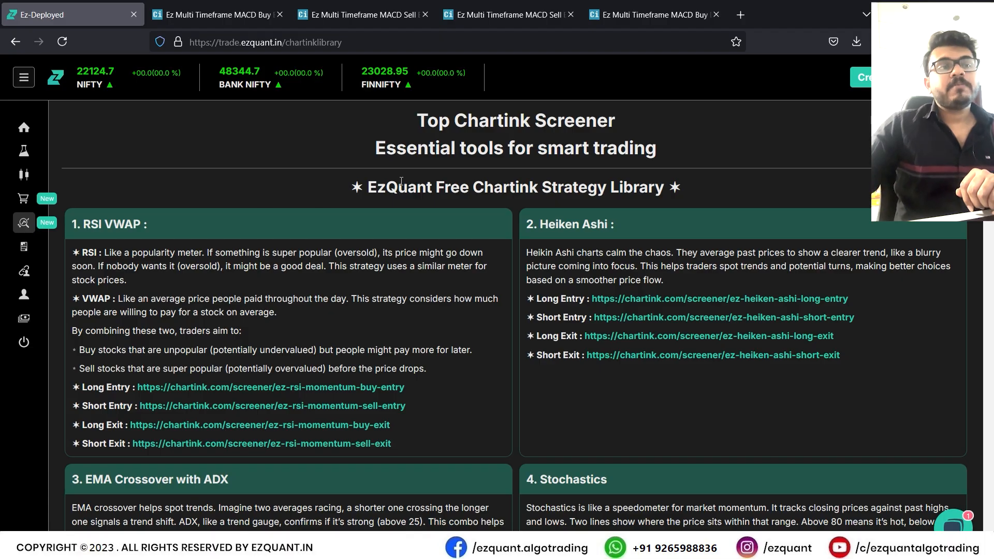
scroll(401, 181, down, 2)
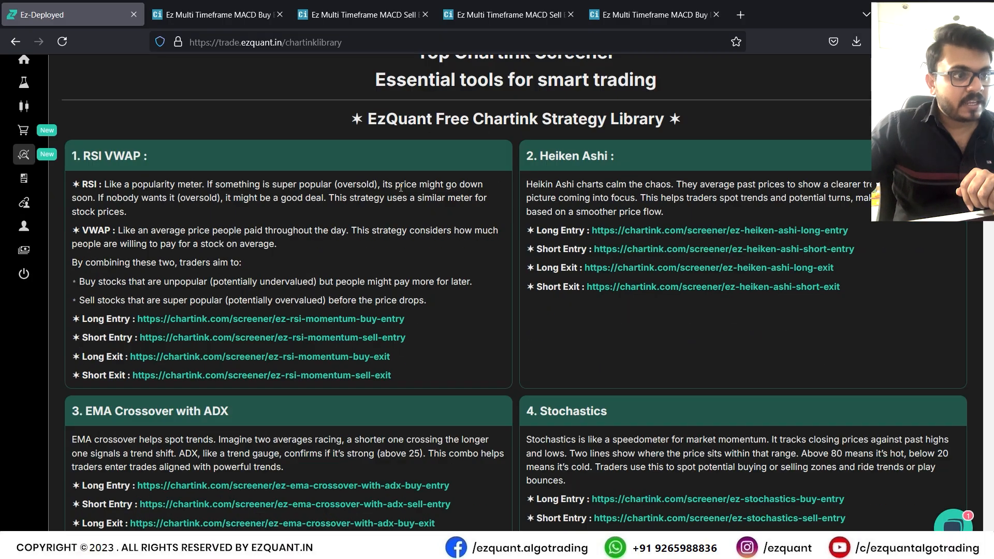
scroll(400, 188, down, 15)
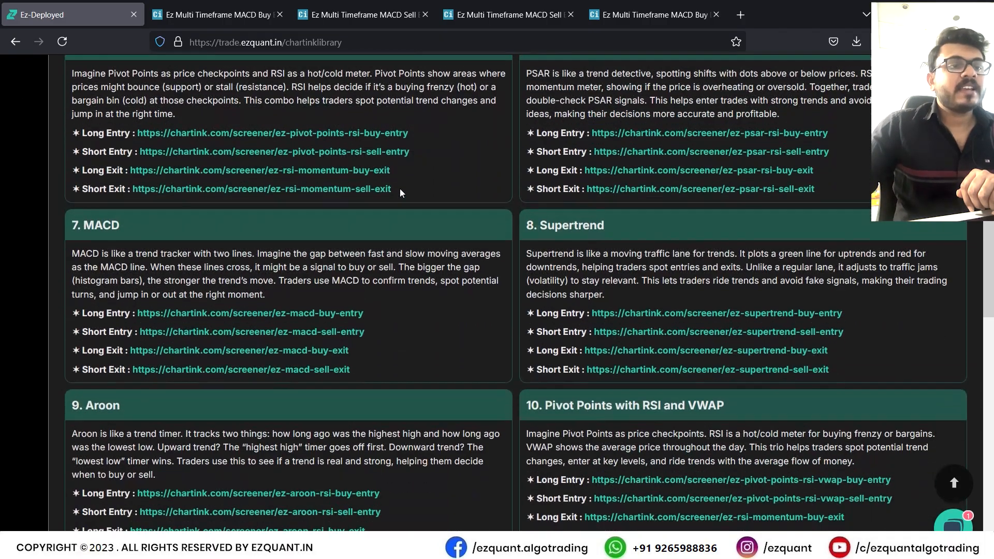
scroll(400, 189, down, 10)
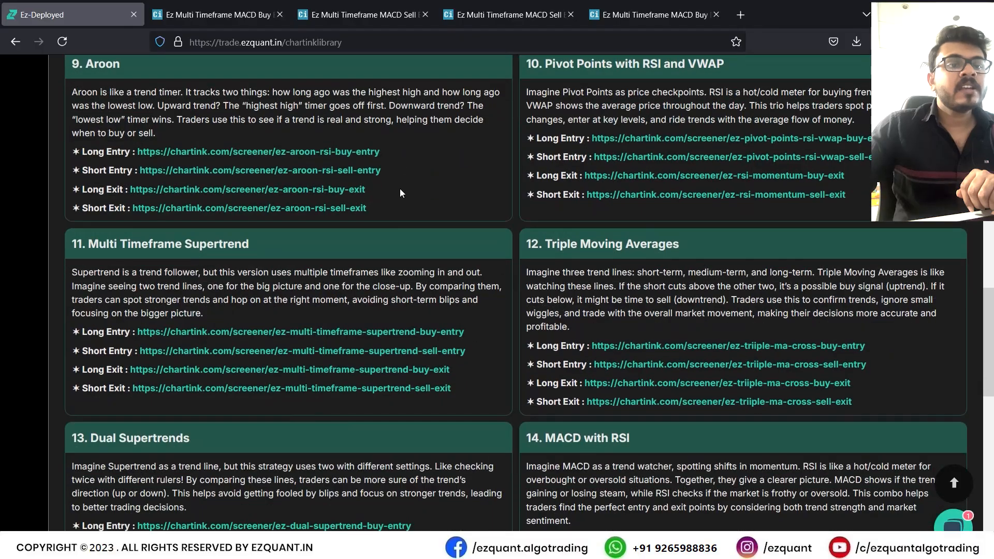
scroll(399, 194, down, 10)
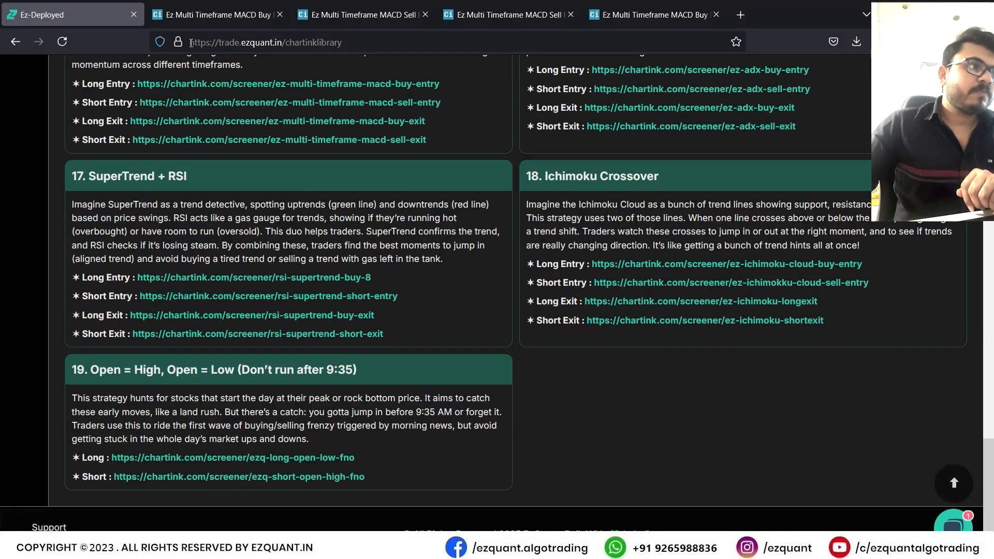
click(193, 42)
drag(193, 42, 282, 42)
click(740, 417)
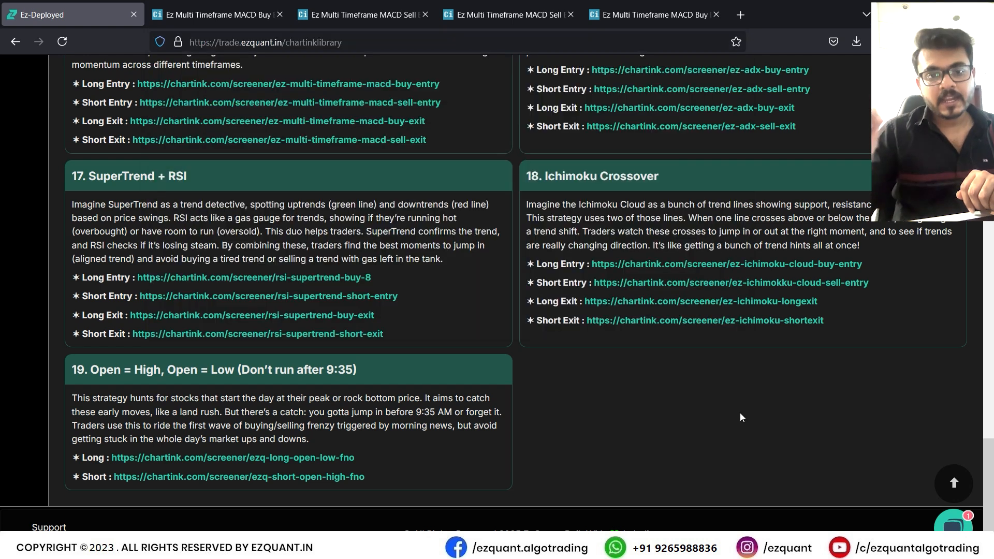